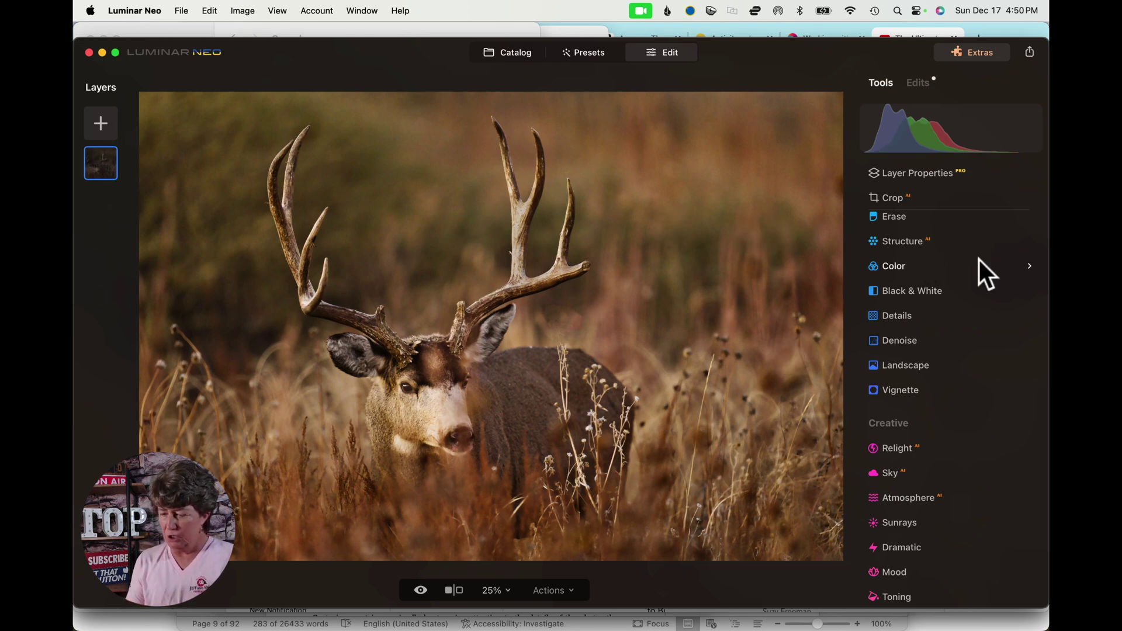
Step: Expand the Structure tool under Essentials to reveal its Amount and Boost sliders
scroll(892, 234, "up", 5)
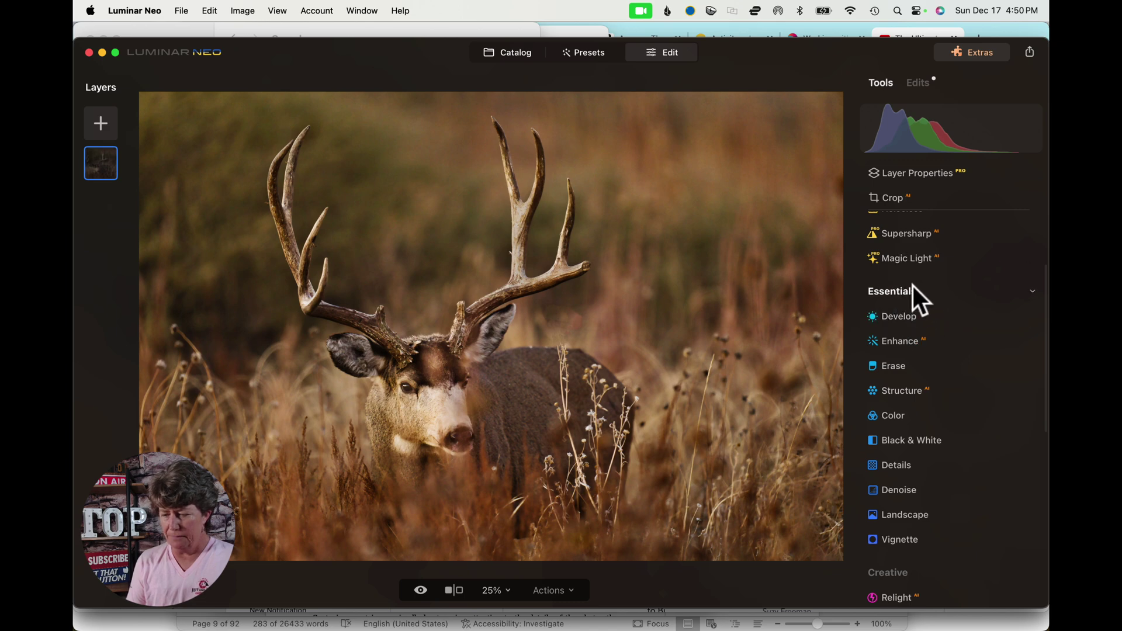
scroll(913, 285, "down", 2)
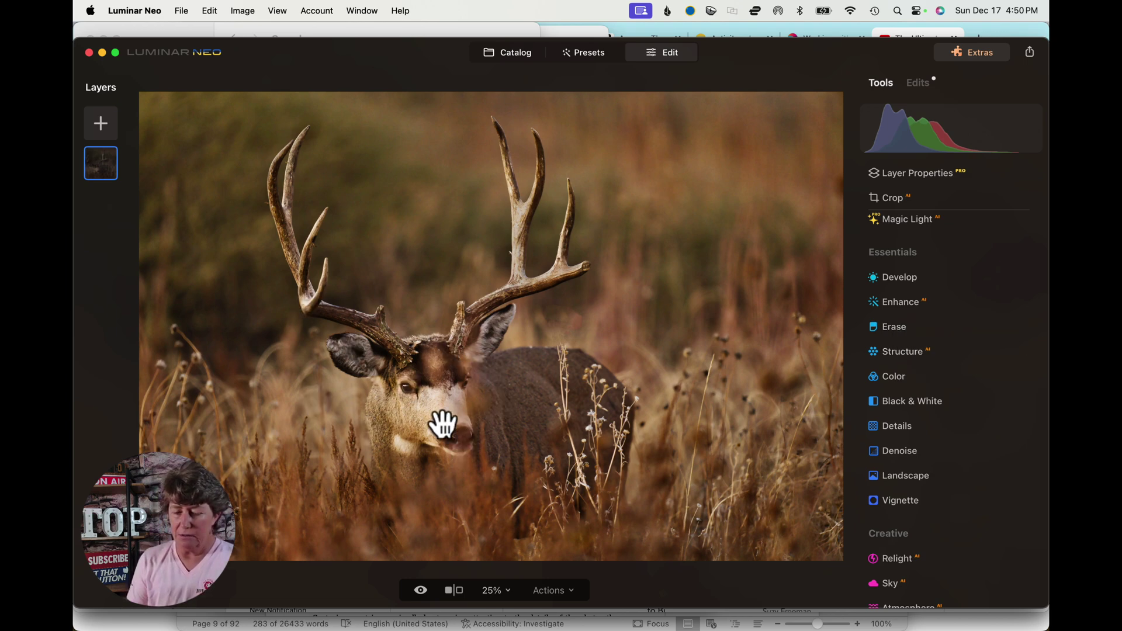
left_click(891, 351)
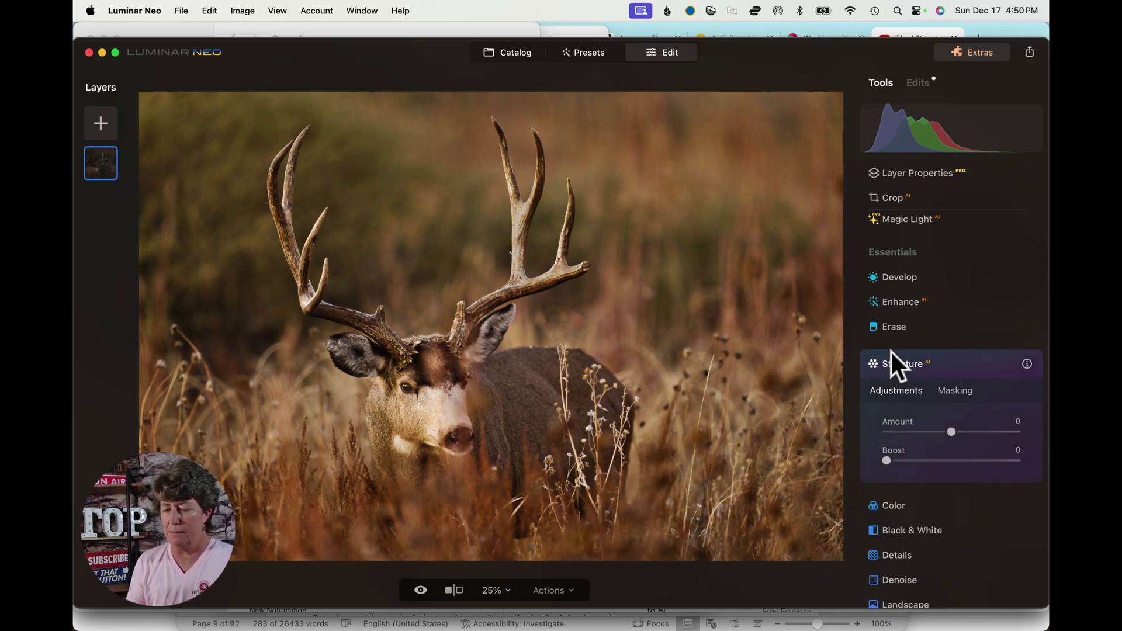
scroll(889, 350, "down", 2)
scroll(891, 351, "down", 1)
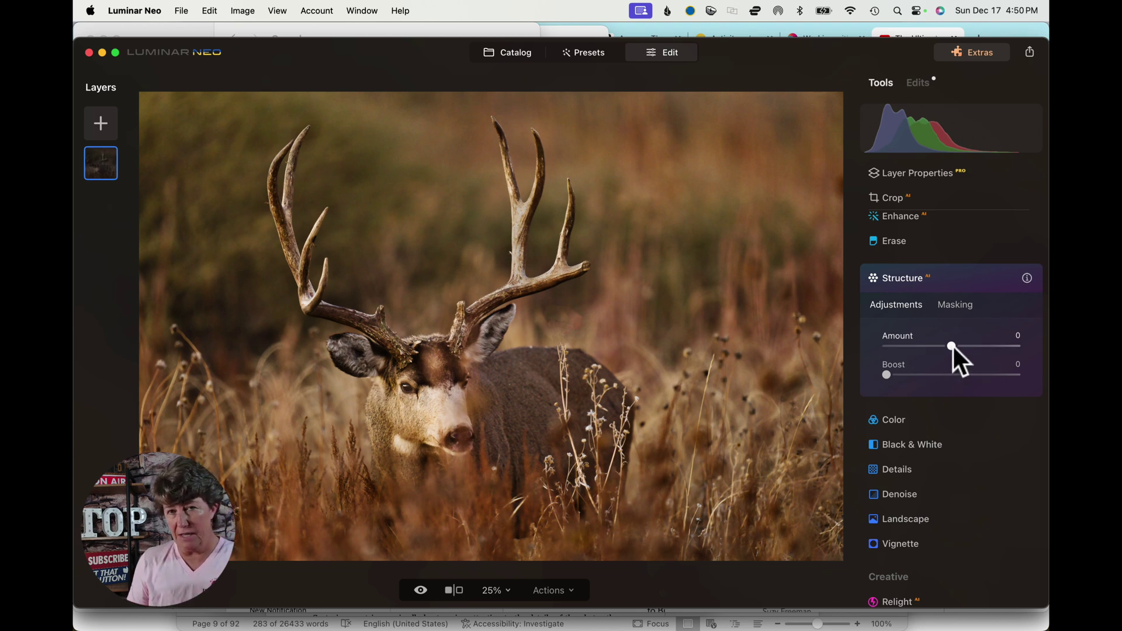
mouse_move(952, 345)
left_mouse_down()
mouse_move(1016, 347)
mouse_move(951, 346)
left_mouse_up()
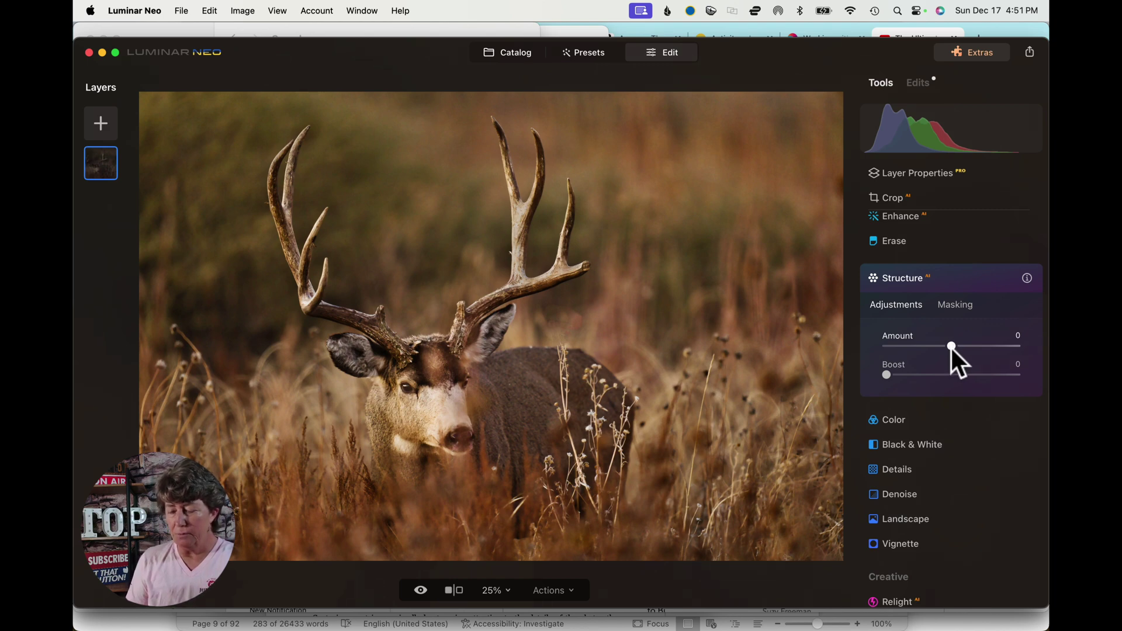
left_click_drag(950, 345, 1019, 354)
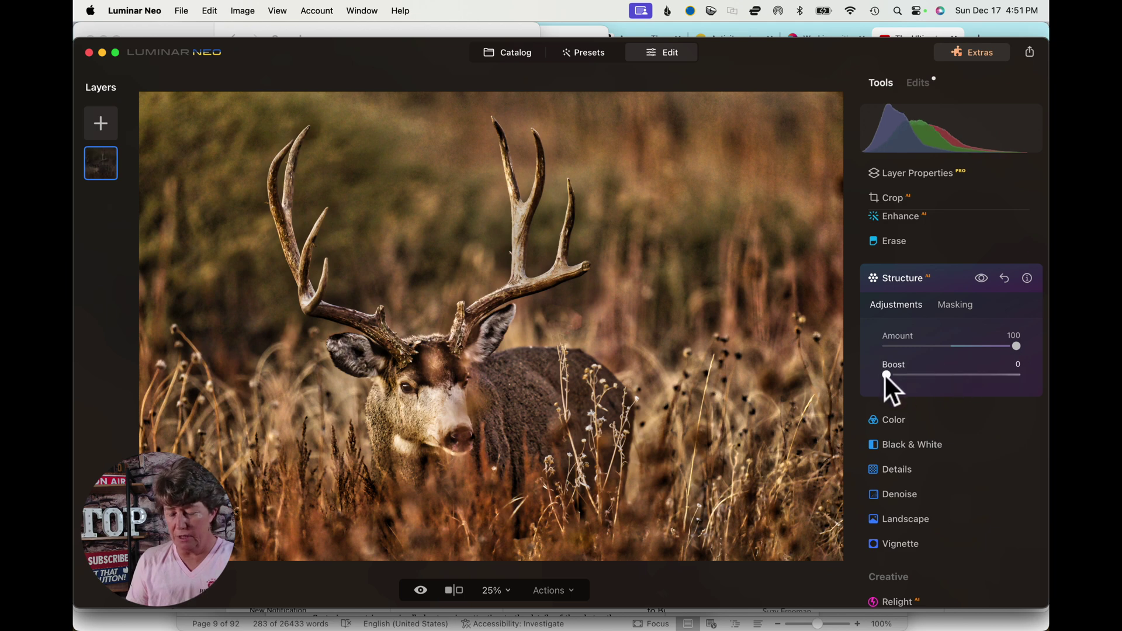
mouse_move(884, 375)
left_mouse_down()
mouse_move(1046, 382)
mouse_move(877, 386)
left_mouse_up()
double_click(1011, 346)
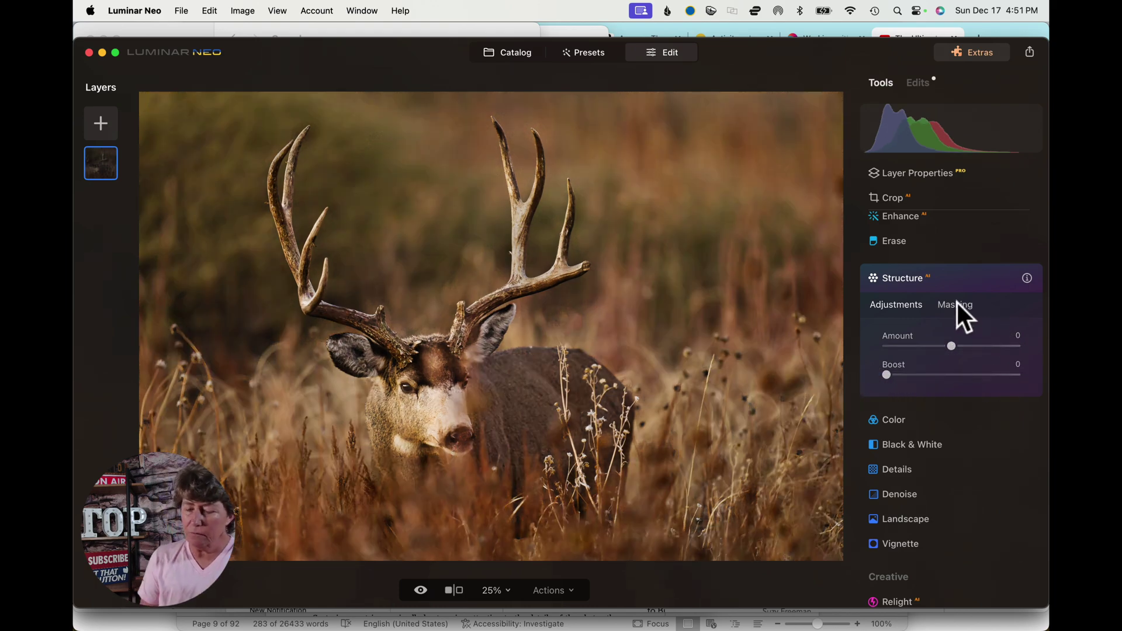
Step: Mask Structure with a radial gradient stretched and rotated around the deer's head and face
left_click(953, 305)
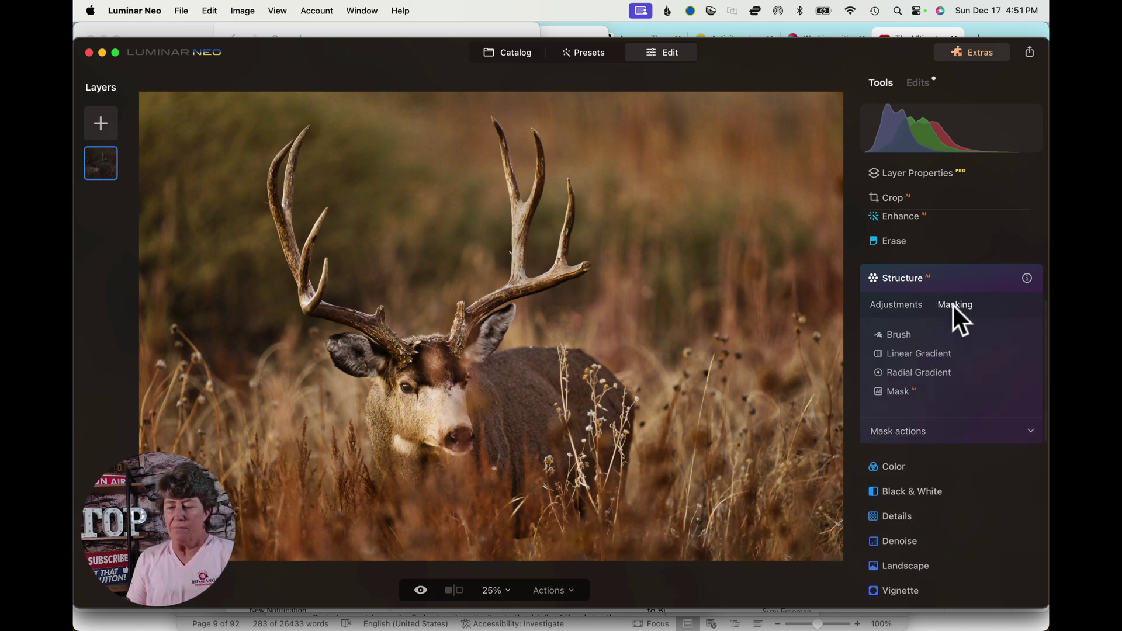
left_click(899, 334)
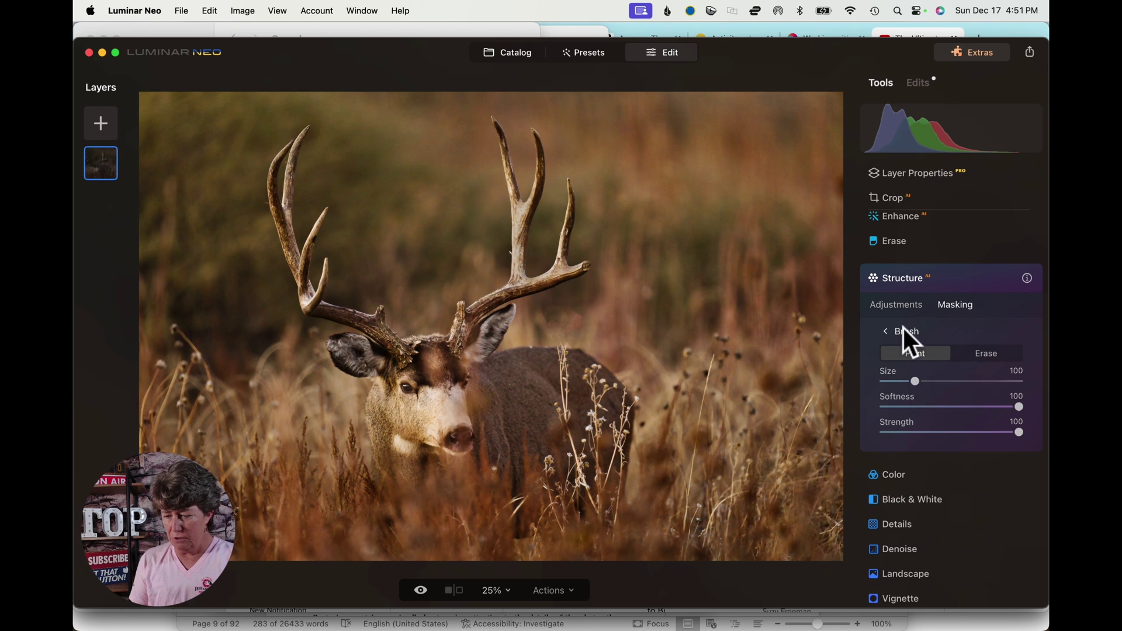
left_click(900, 329)
left_click(887, 372)
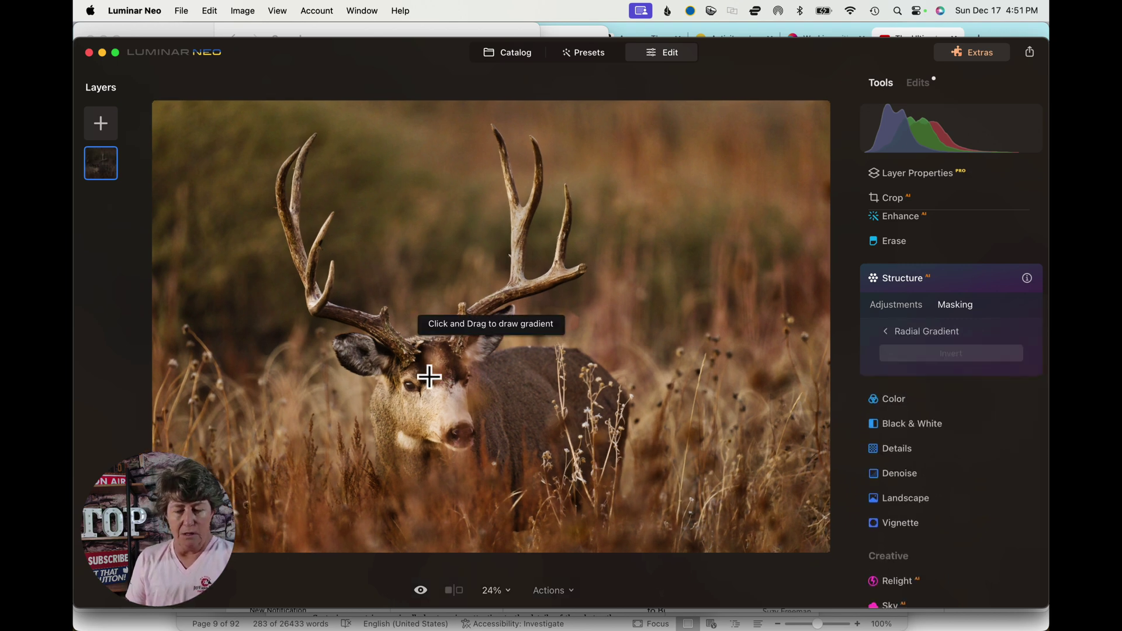
mouse_move(429, 377)
left_mouse_down()
mouse_move(443, 473)
mouse_move(483, 465)
left_mouse_up()
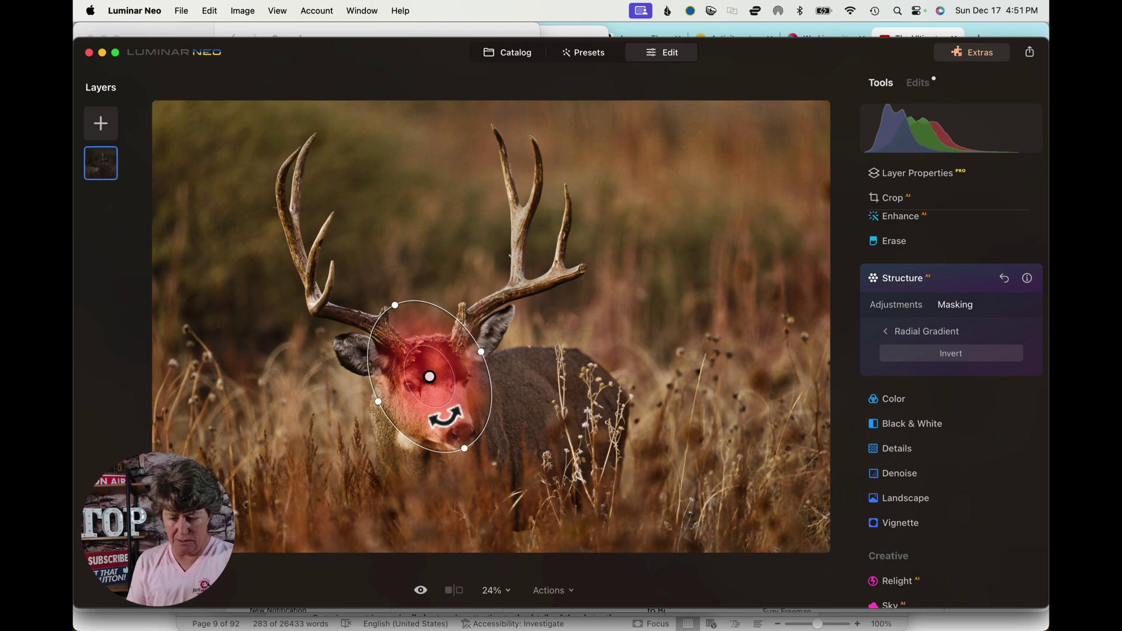
left_click_drag(441, 395, 412, 403)
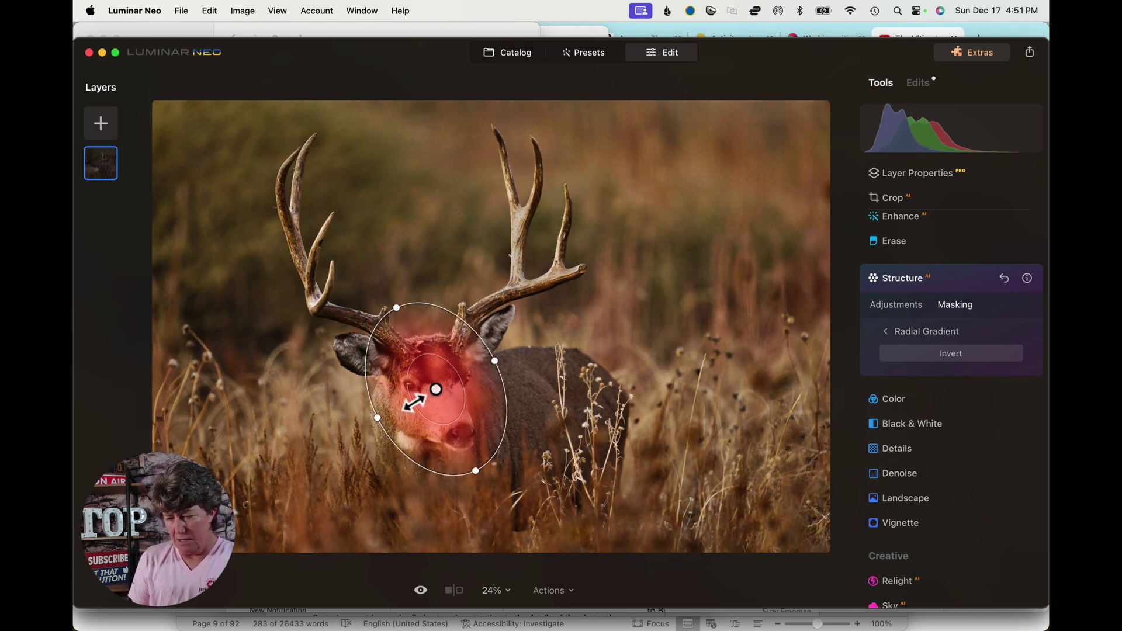
left_click(885, 330)
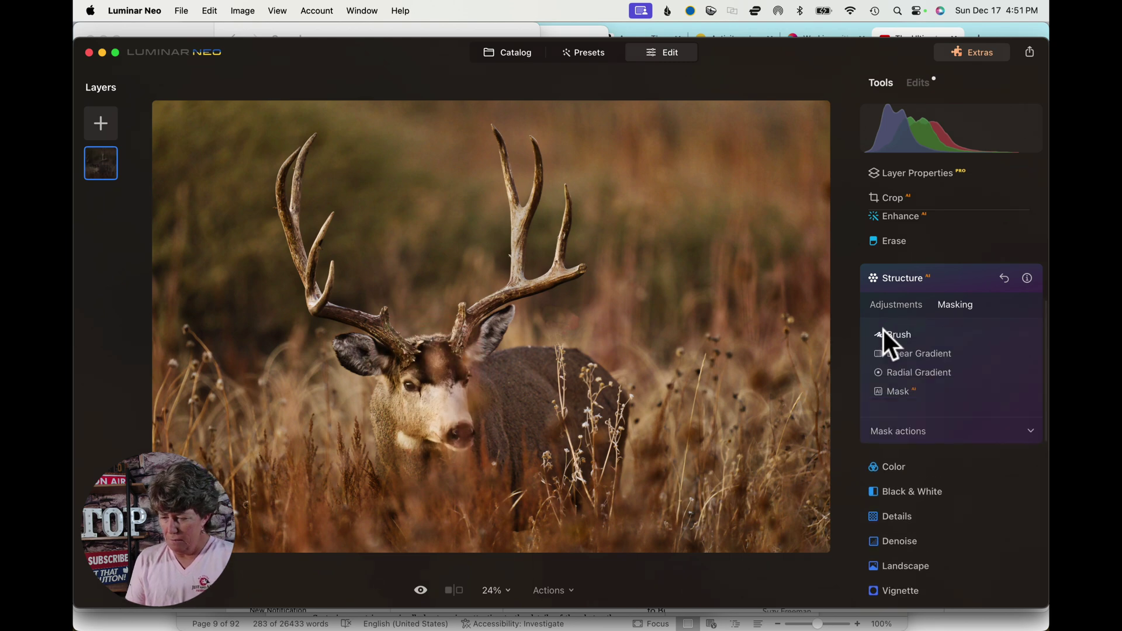
Step: With a smaller mask brush, paint Structure over the deer's face, forehead and both antlers
left_click(893, 331)
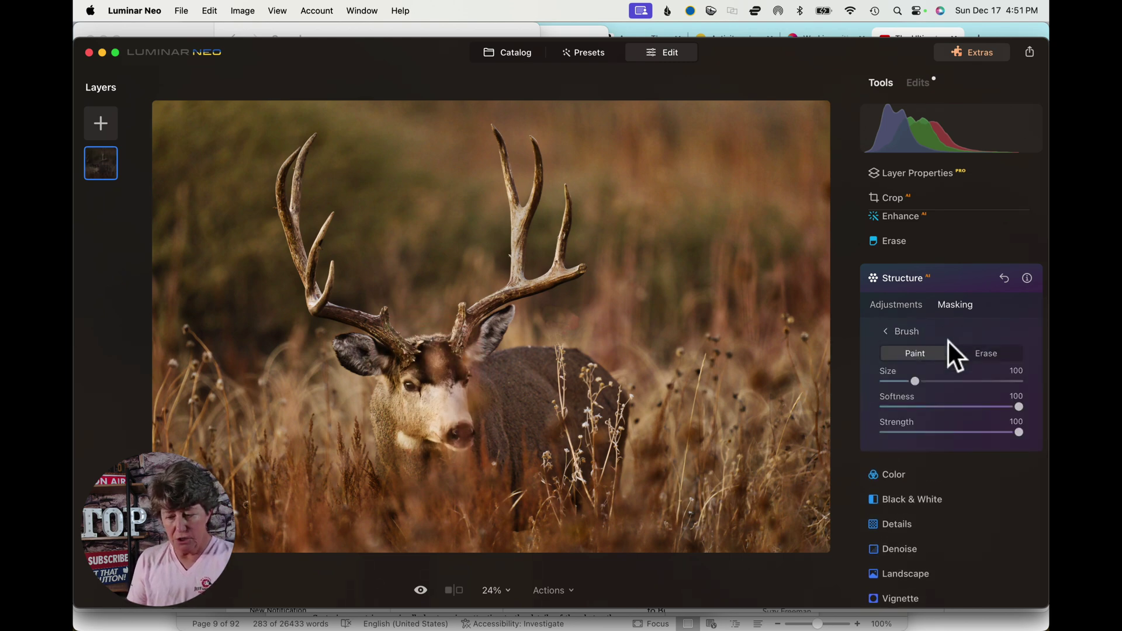
left_click_drag(915, 381, 888, 380)
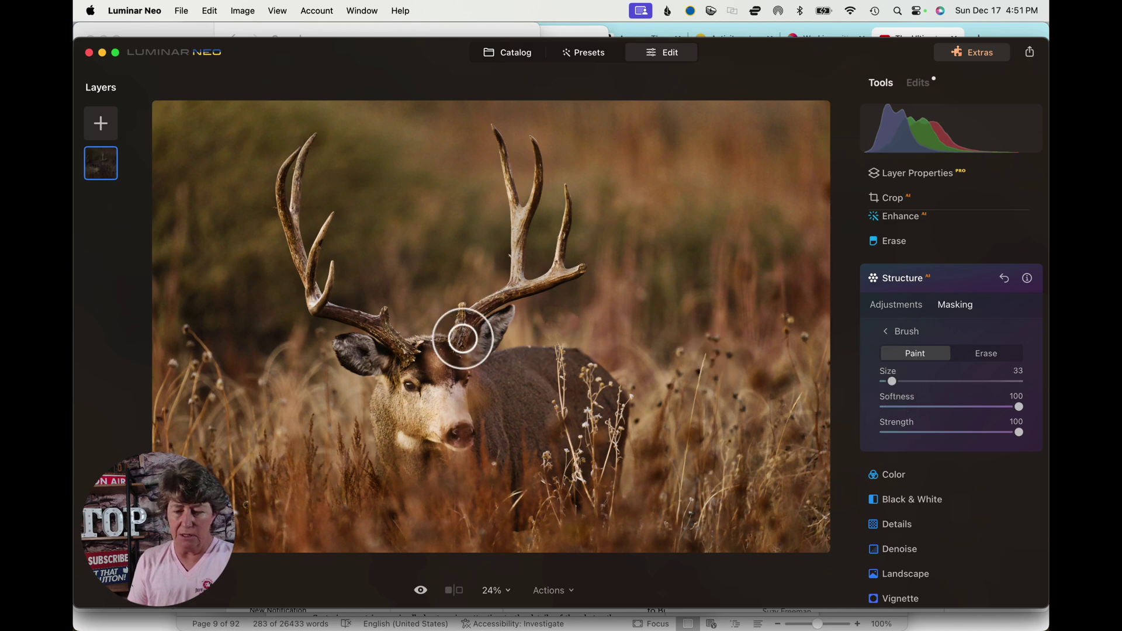
mouse_move(451, 343)
left_mouse_down()
mouse_move(477, 310)
mouse_move(434, 346)
mouse_move(397, 345)
mouse_move(325, 305)
left_mouse_up()
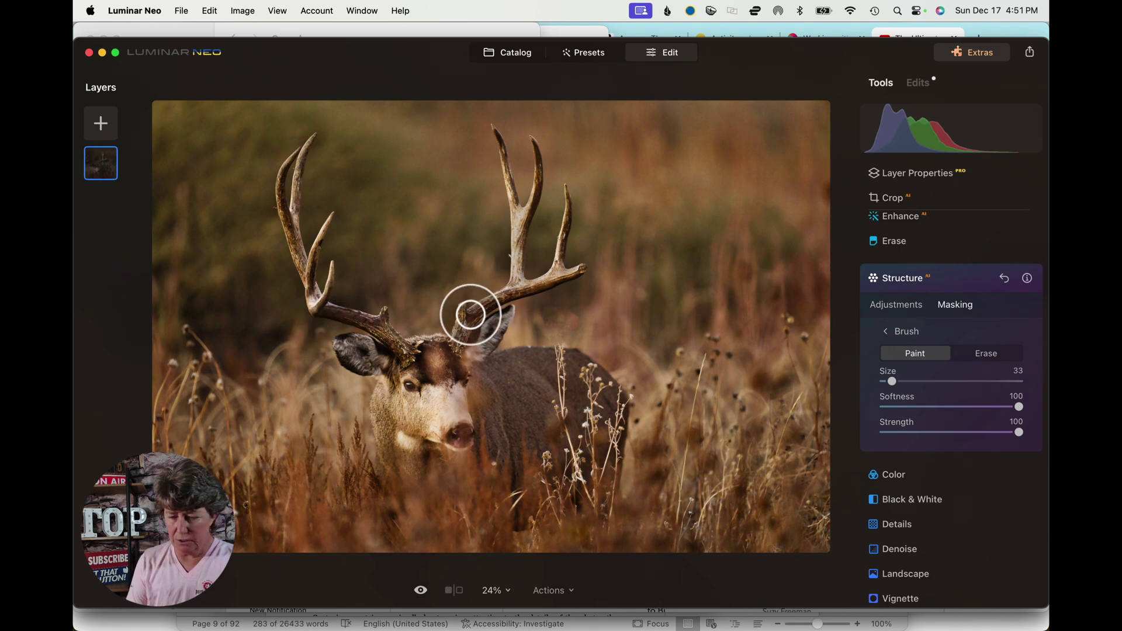
mouse_move(471, 313)
left_mouse_down()
mouse_move(543, 281)
mouse_move(520, 238)
mouse_move(496, 125)
mouse_move(537, 221)
mouse_move(536, 142)
mouse_move(551, 300)
mouse_move(571, 187)
mouse_move(564, 210)
left_mouse_up()
mouse_move(389, 332)
left_mouse_down()
mouse_move(325, 317)
mouse_move(317, 297)
mouse_move(336, 267)
mouse_move(302, 266)
mouse_move(314, 221)
mouse_move(305, 240)
mouse_move(294, 232)
mouse_move(275, 171)
mouse_move(300, 140)
mouse_move(296, 220)
left_mouse_up()
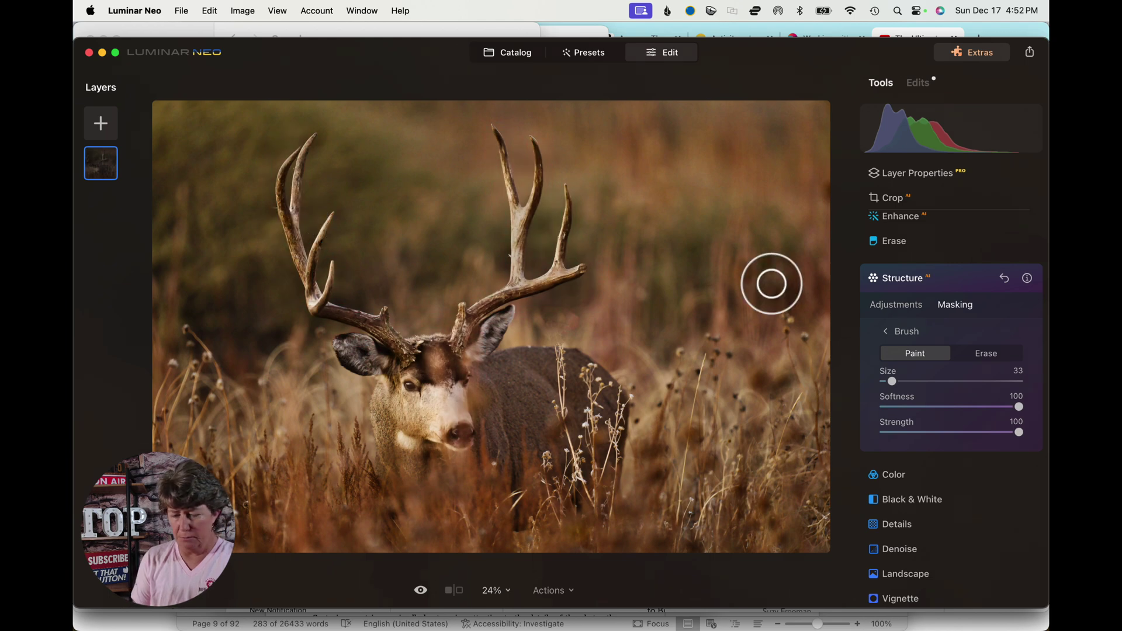
left_click(885, 331)
left_click(885, 304)
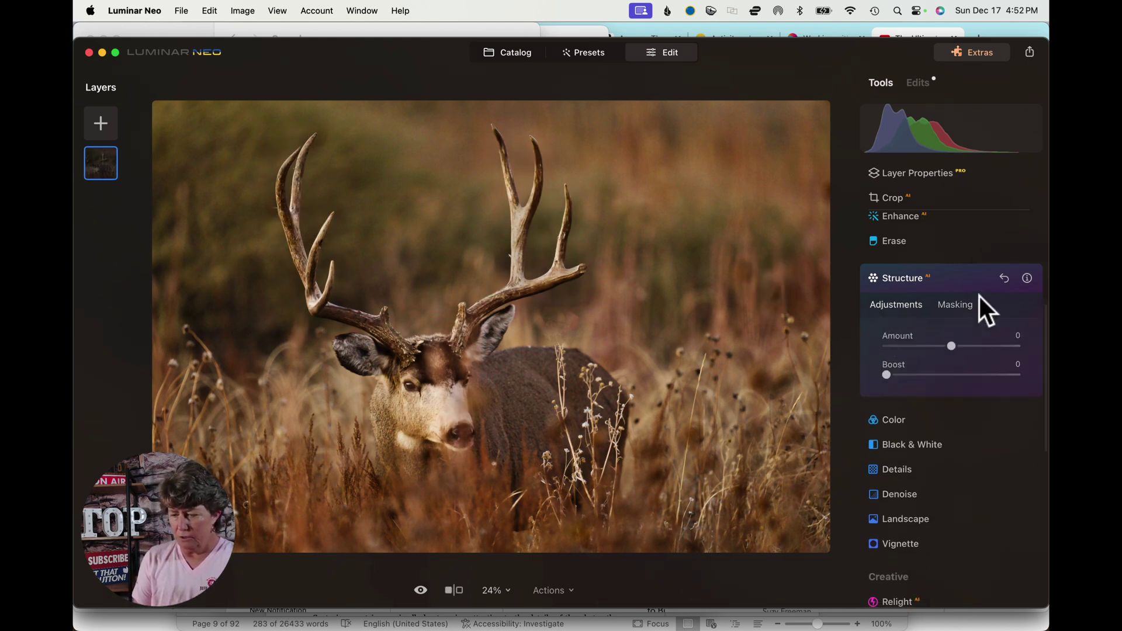
Step: At 100% zoom, raise Structure Amount and toggle the effect off and on to compare
left_click(423, 338)
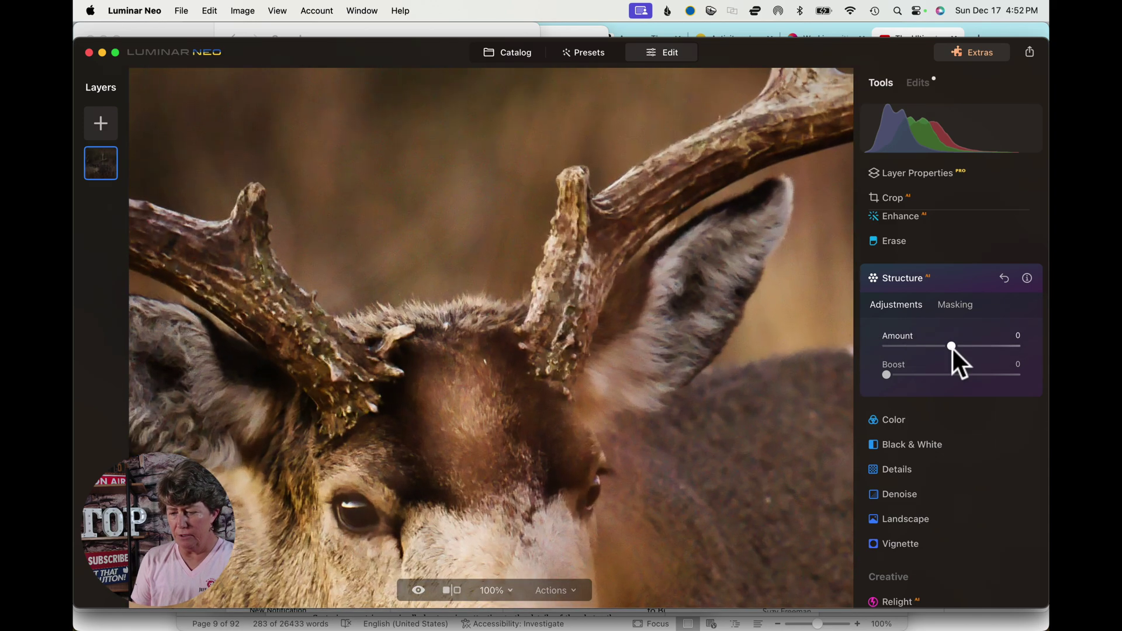
left_click_drag(951, 345, 998, 345)
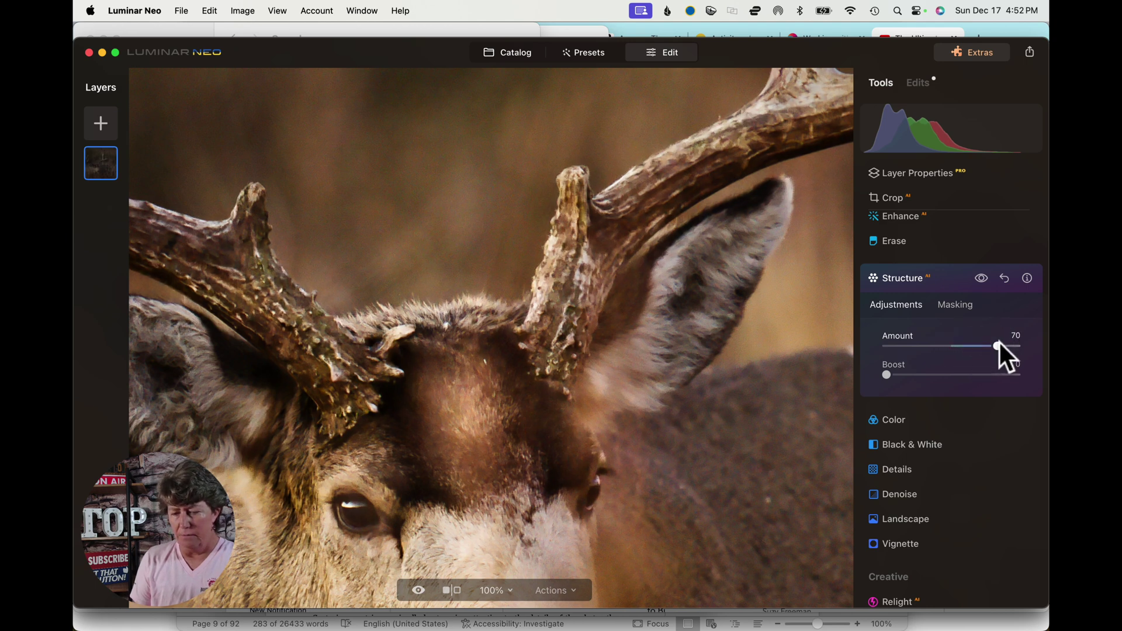
left_click(981, 278)
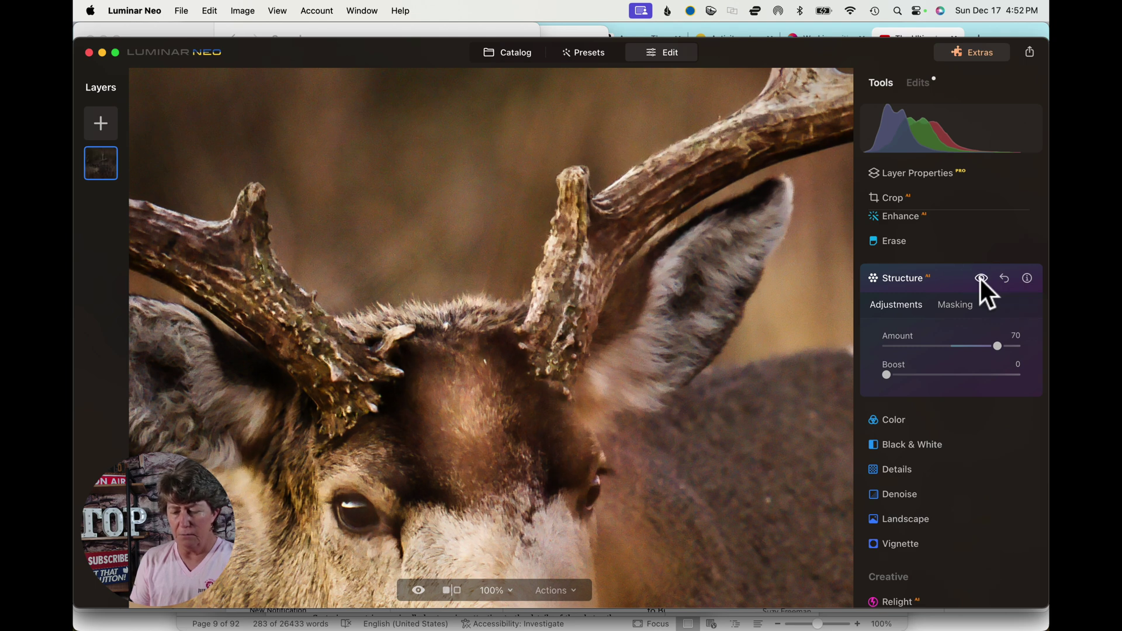
left_click(981, 278)
left_click(980, 278)
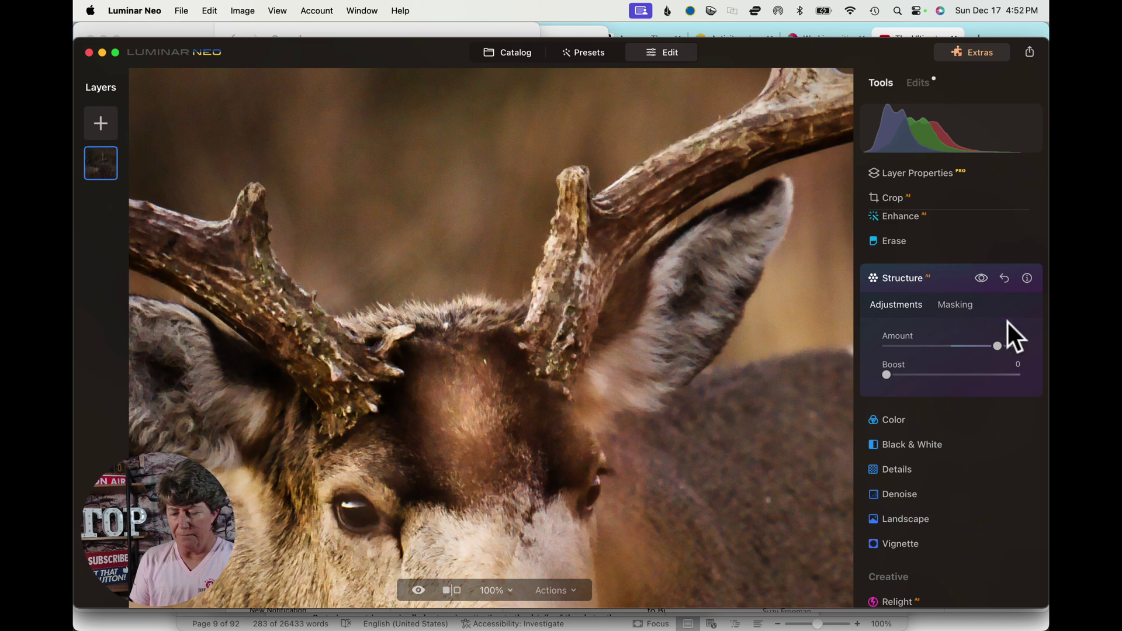
Step: Settle Structure at Amount 23 and Boost 17 while viewing the deer's face
left_click_drag(997, 346, 965, 347)
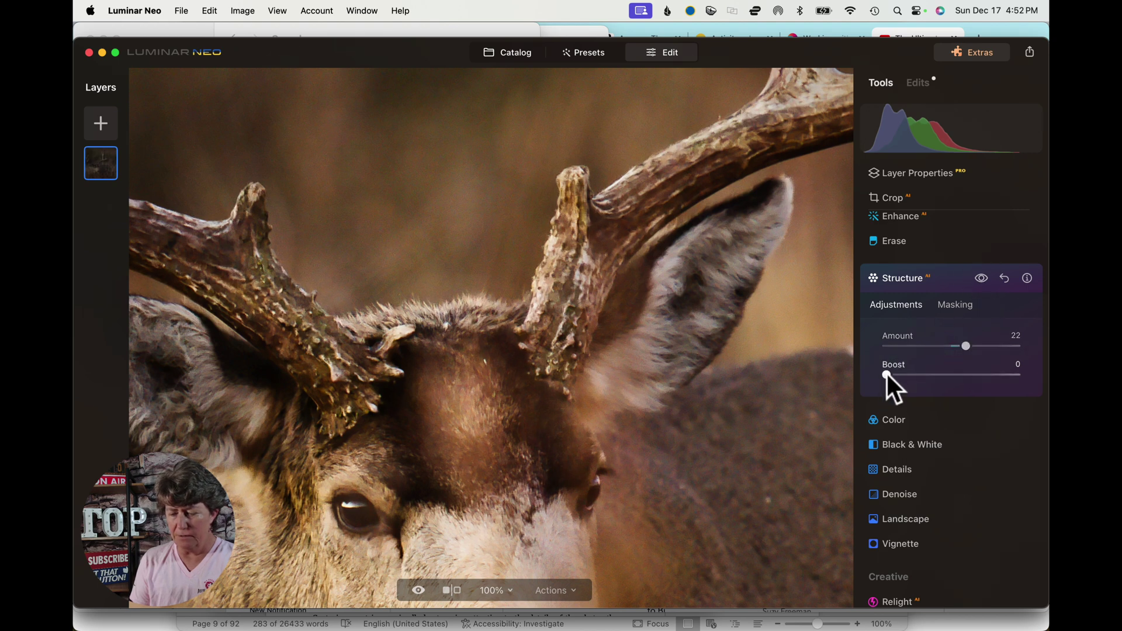
left_click_drag(886, 375, 909, 375)
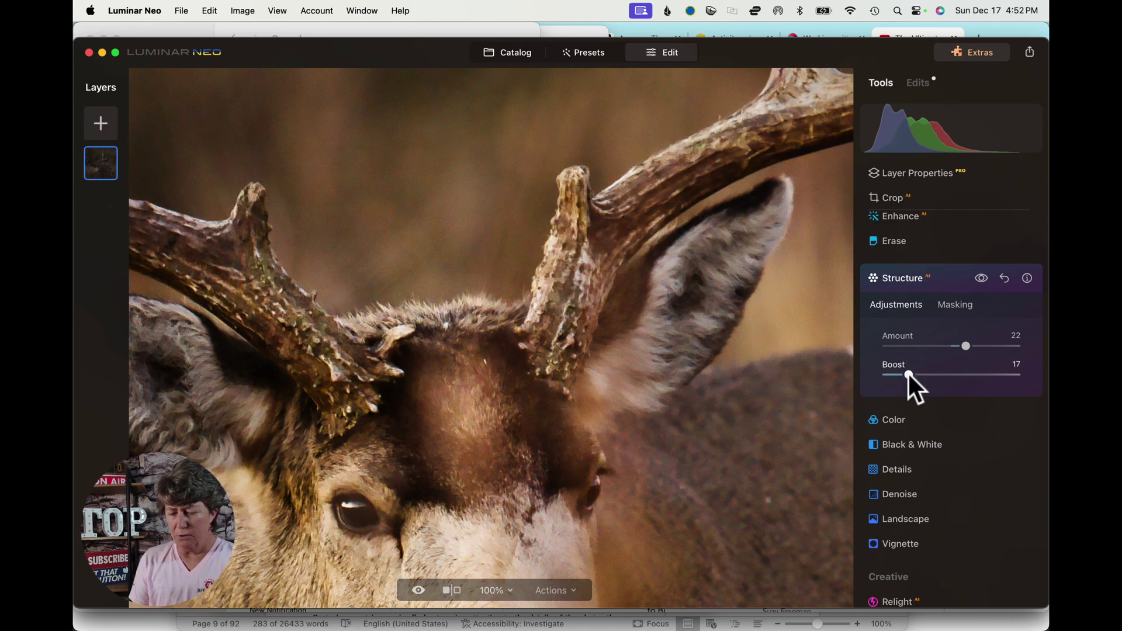
left_click_drag(616, 468, 546, 255)
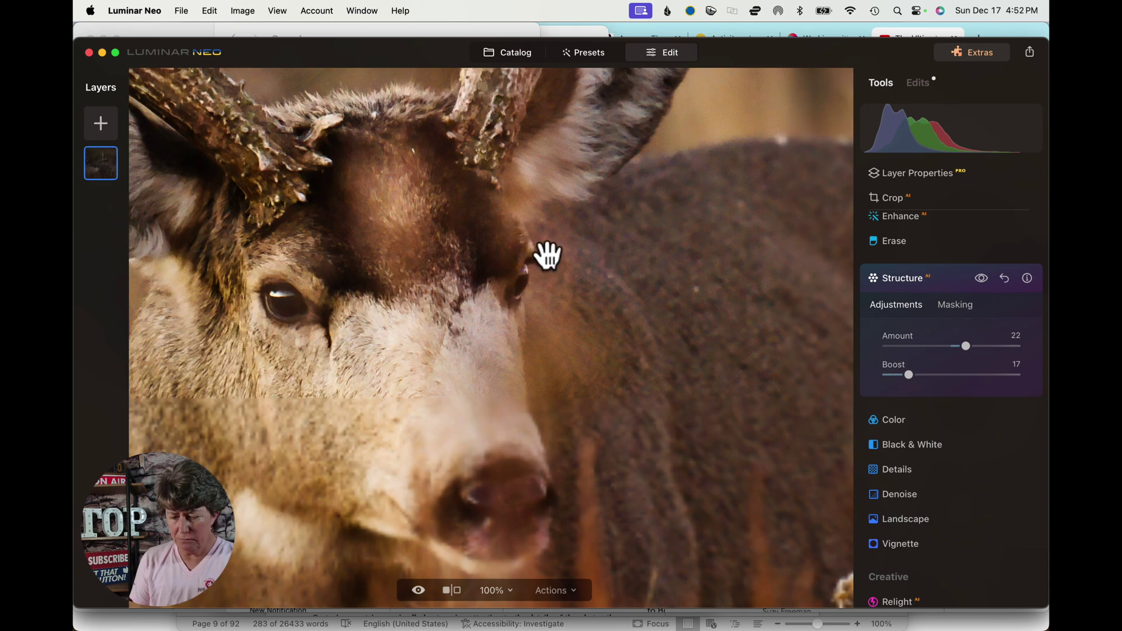
scroll(401, 427, "down", 3)
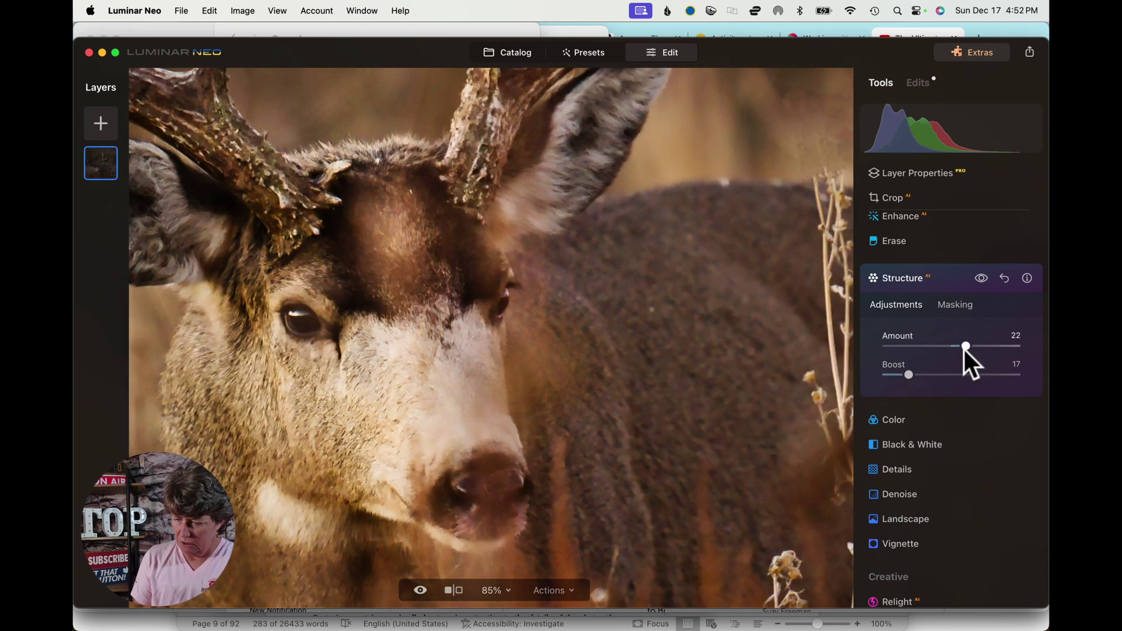
mouse_move(964, 349)
left_mouse_down()
mouse_move(1017, 348)
mouse_move(967, 347)
left_mouse_up()
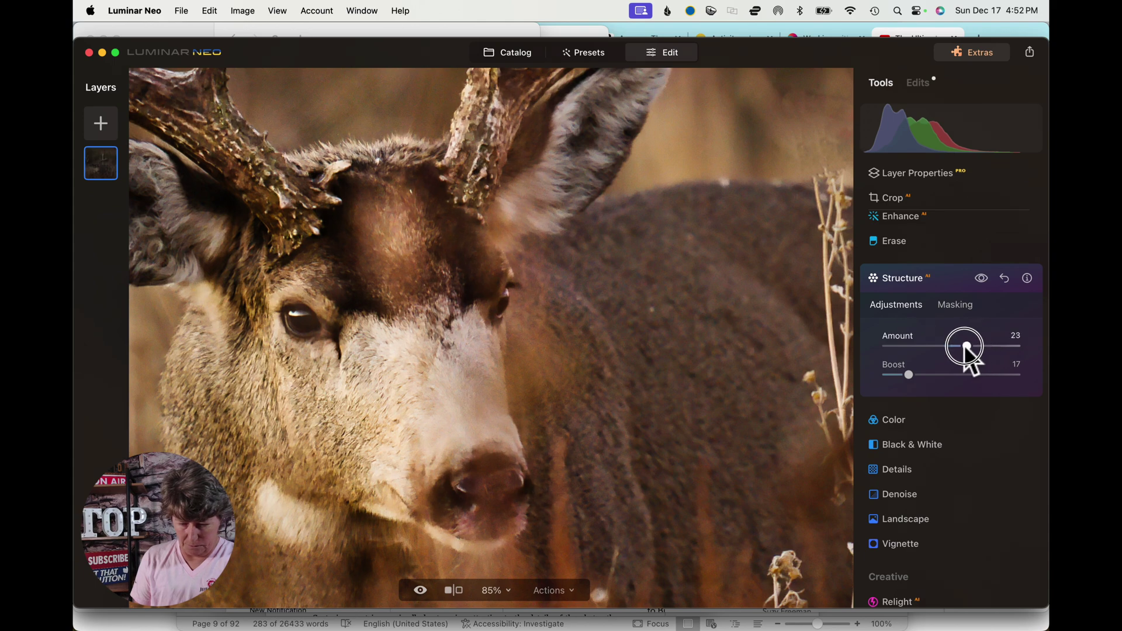
Step: Zoom back out so the whole deer photo fits the window at 24%
left_click(475, 297)
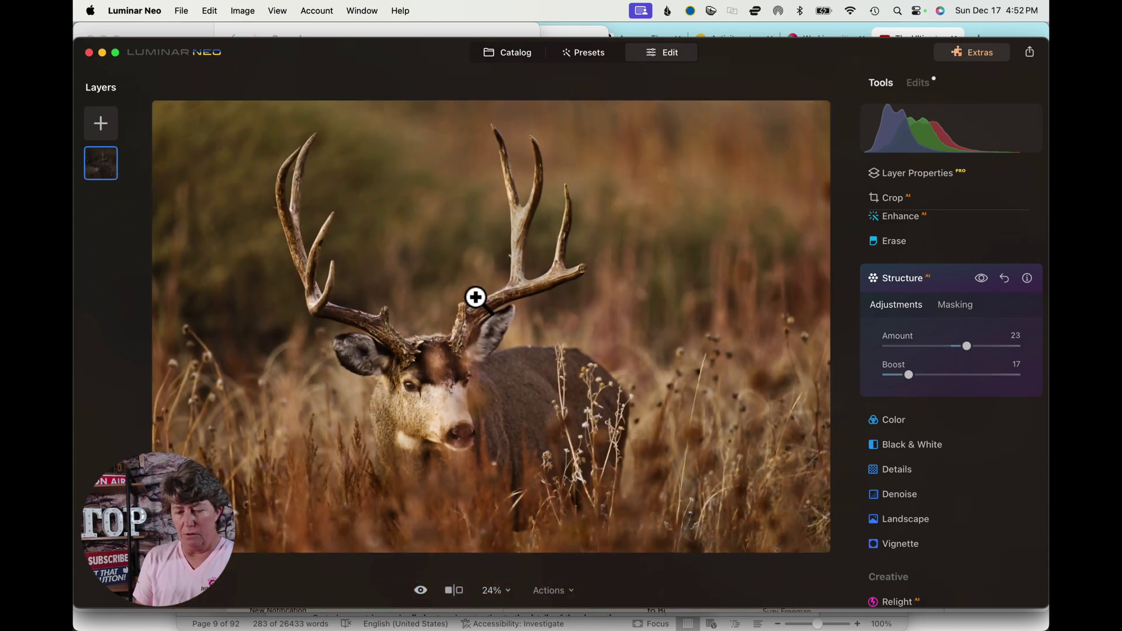